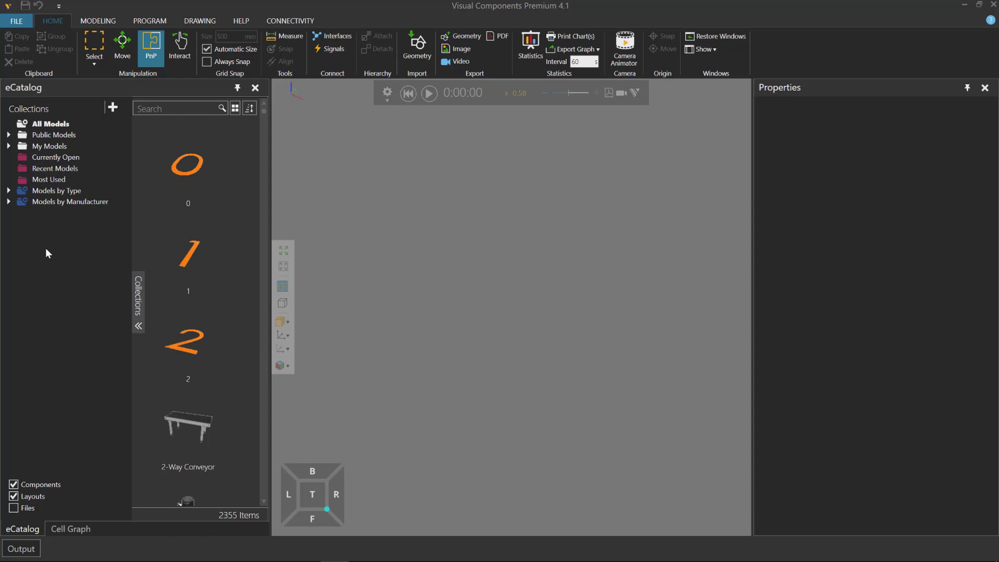
Step: Open the AGV MiR100 Logistics Layout from the eCatalog's Demo Layouts into the 3D world
left_click(9, 191)
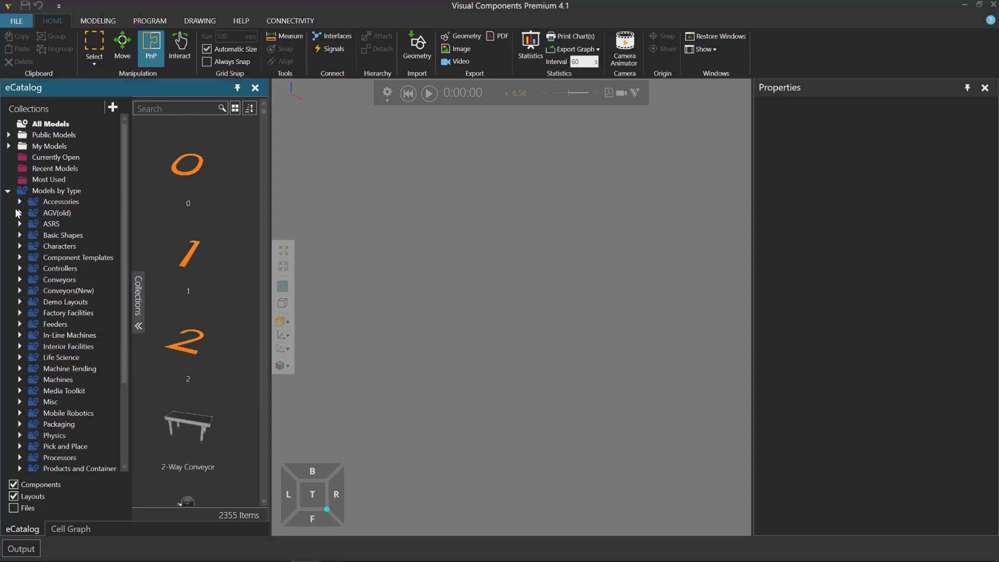
left_click(77, 301)
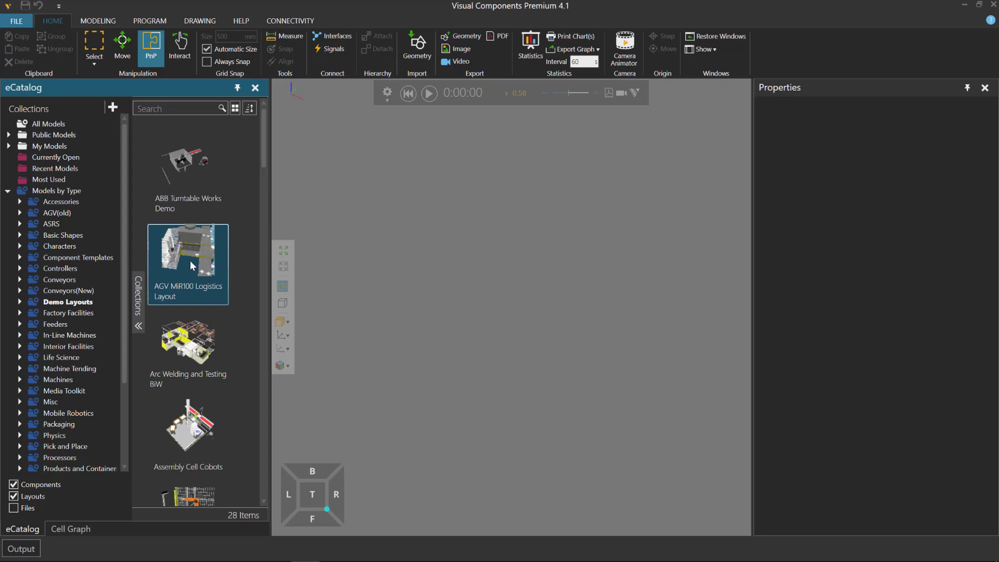
left_click_drag(194, 266, 457, 271)
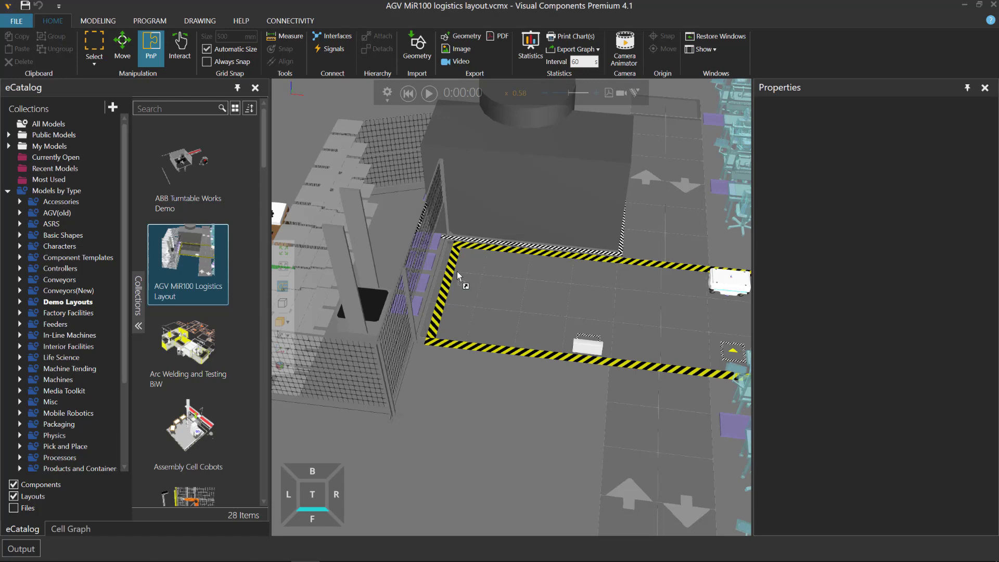
scroll(559, 313, "up", 3)
Step: Orbit and pan the view to inspect the MiR100 robots' hazard-striped work area
right_click_drag(559, 313, 544, 338)
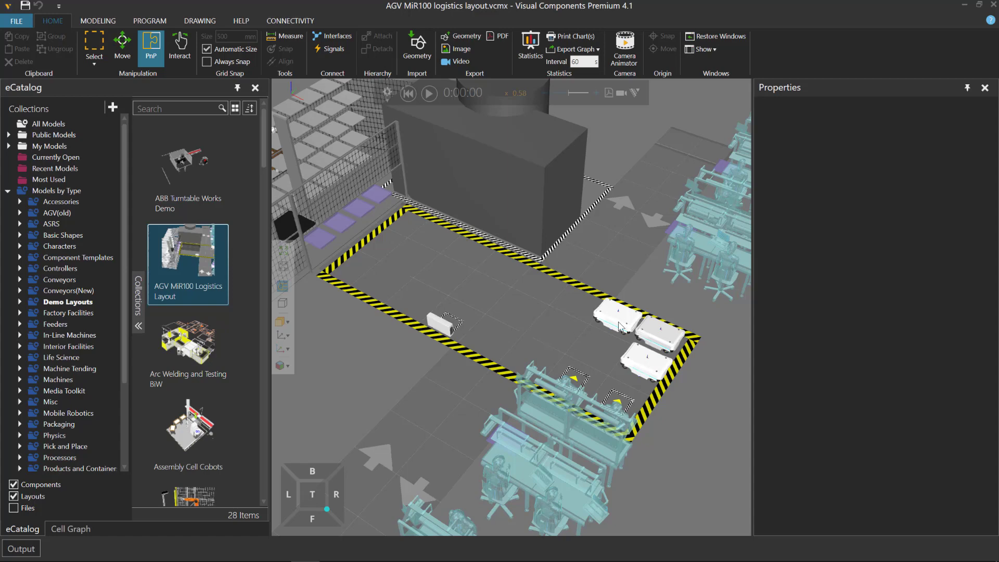
mouse_move(591, 379)
right_mouse_down()
mouse_move(543, 339)
mouse_move(554, 347)
right_mouse_up()
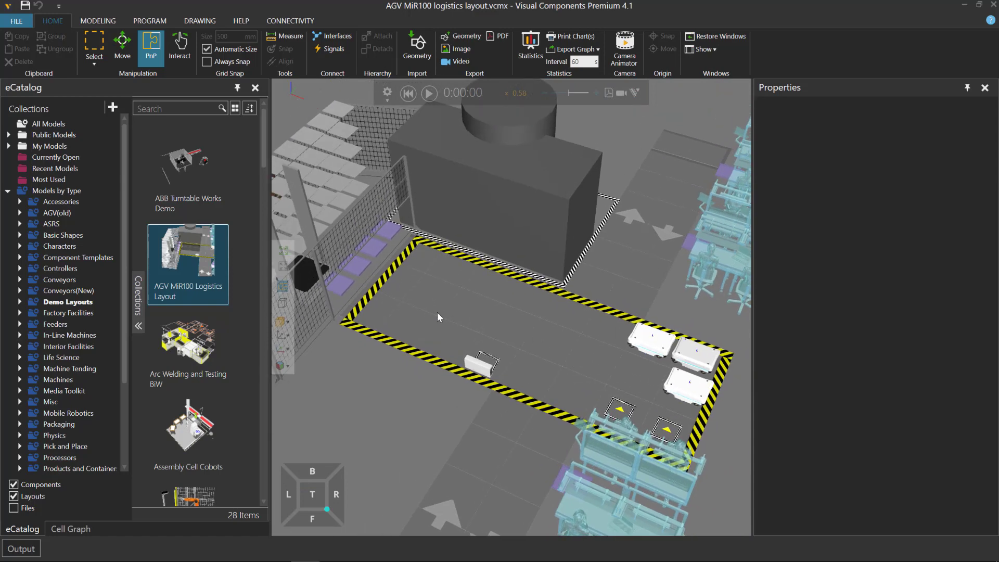
mouse_move(438, 312)
right_mouse_down()
mouse_move(476, 317)
mouse_move(418, 156)
right_mouse_up()
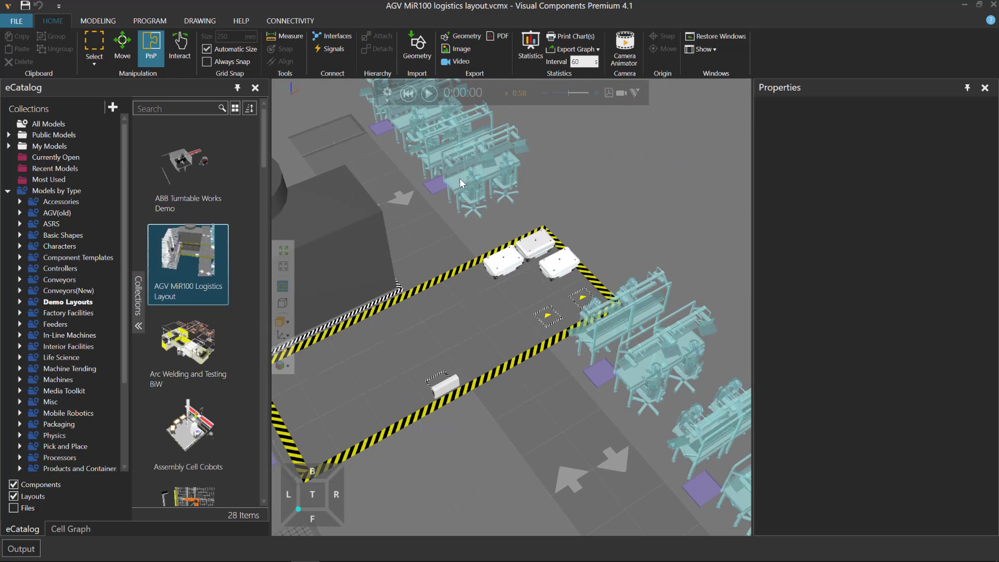
right_click_drag(449, 204, 334, 229)
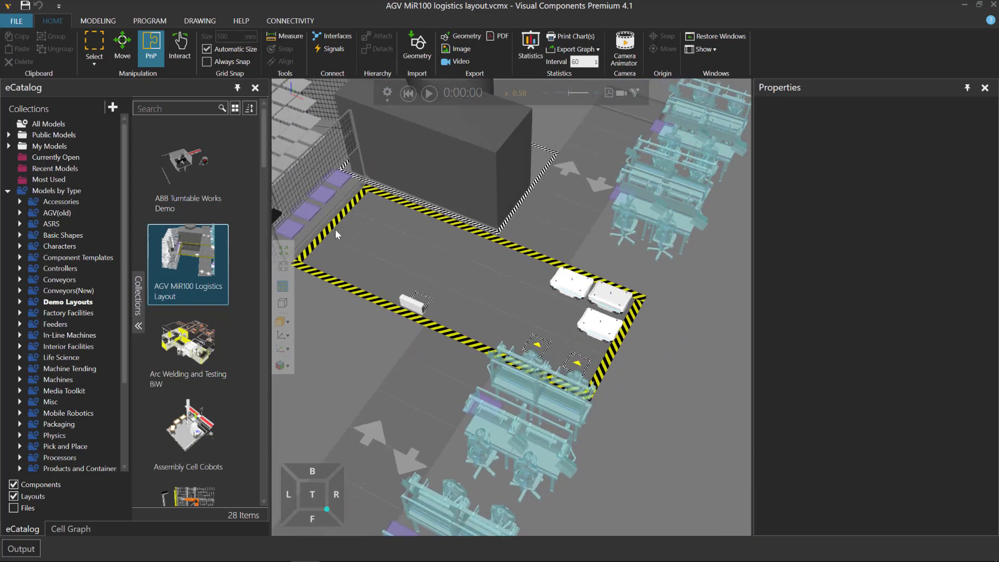
right_click_drag(391, 249, 430, 272, "ctrl")
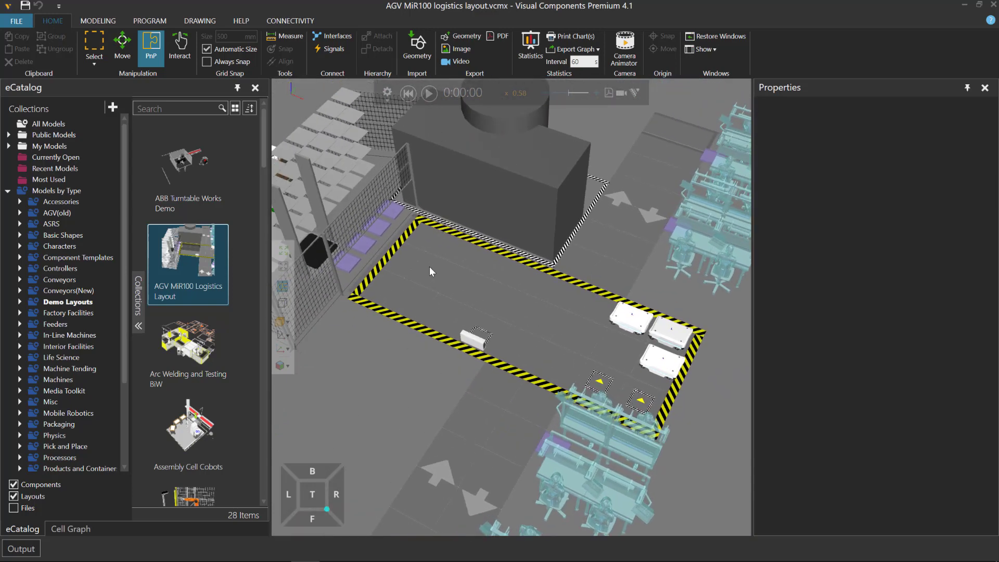
left_click(530, 53)
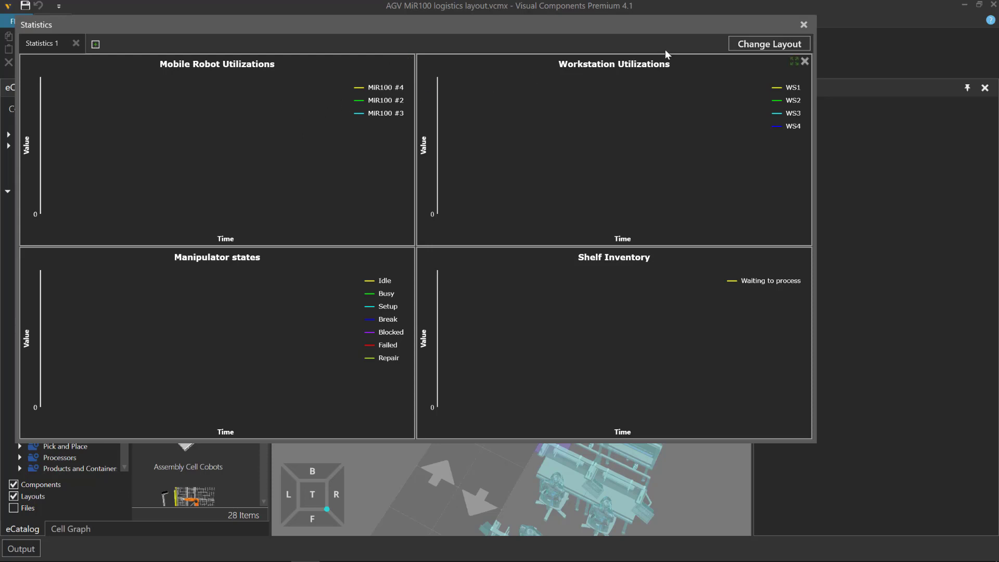
left_click(803, 26)
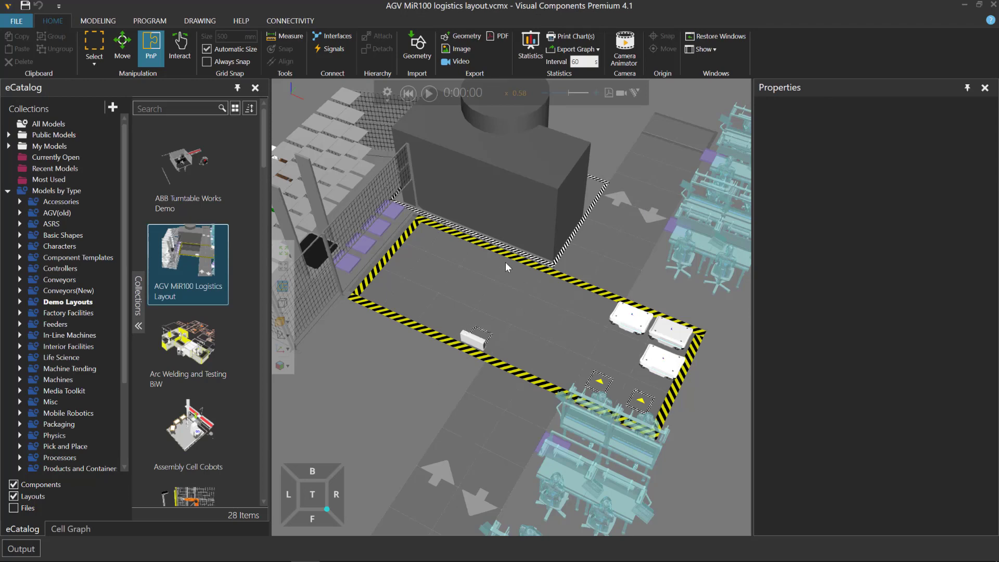
right_click_drag(480, 300, 462, 372)
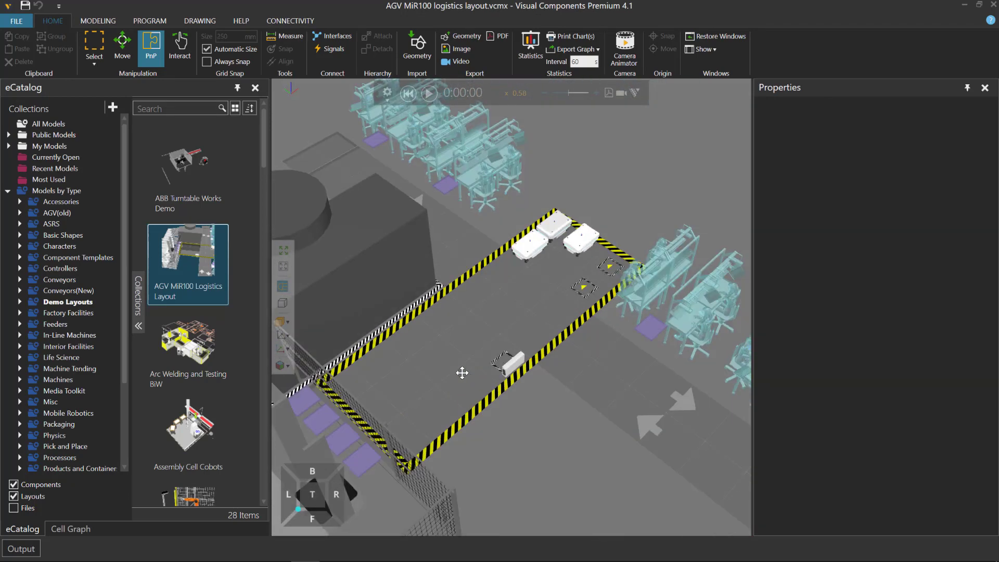
right_click_drag(547, 395, 494, 360)
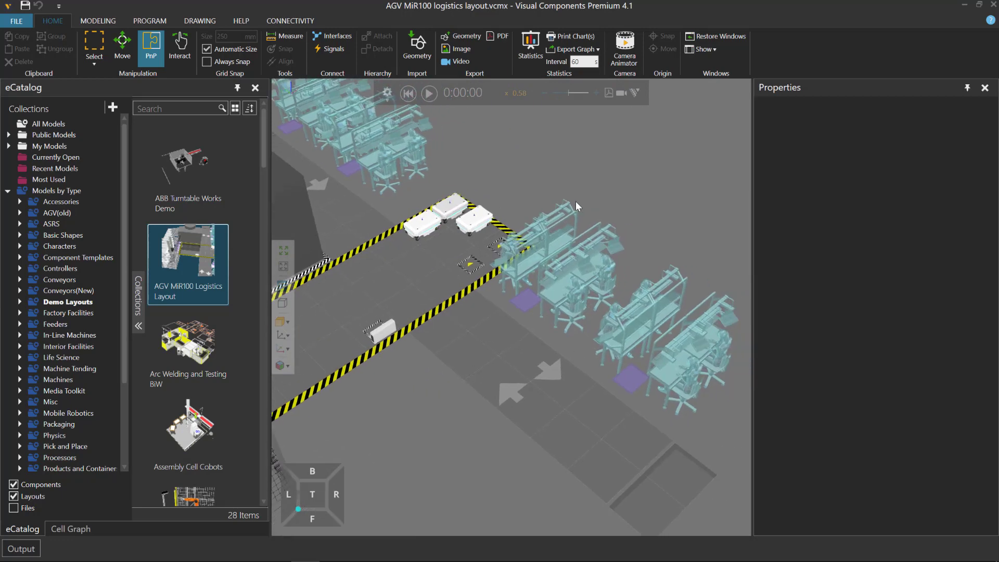
right_click_drag(562, 196, 536, 197)
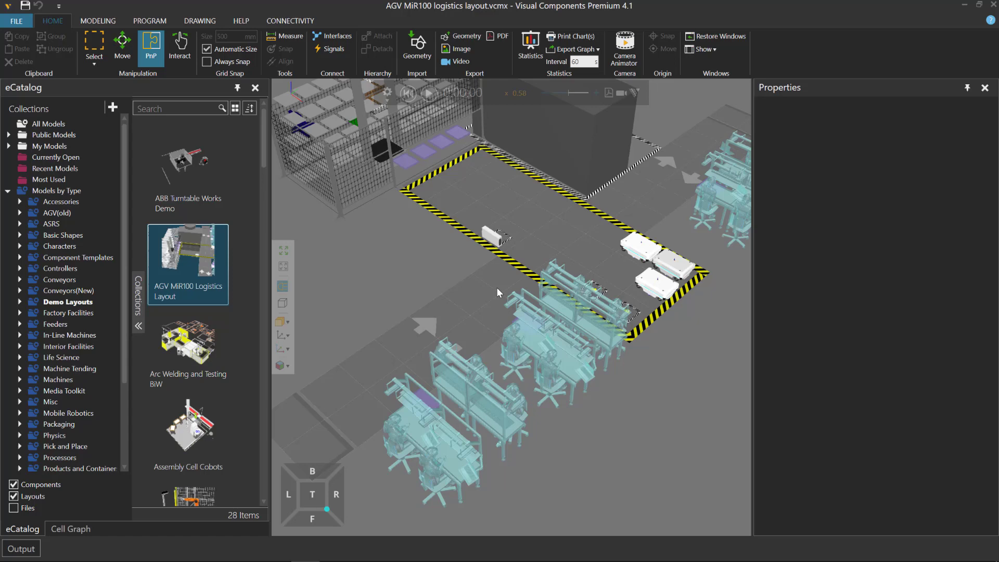
left_click(645, 260)
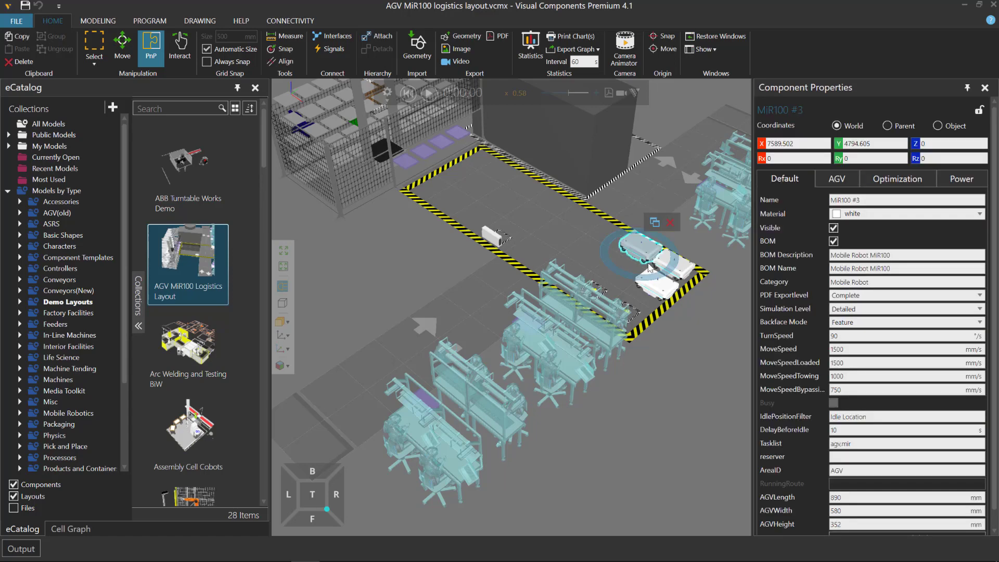
scroll(652, 266, "up", 2)
scroll(653, 267, "up", 1)
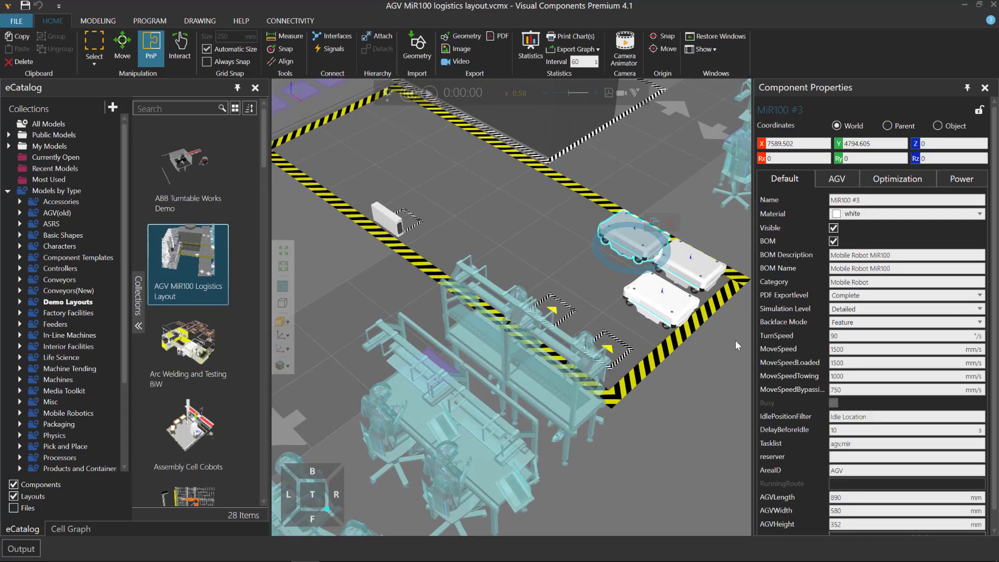
scroll(445, 305, "down", 3)
left_click(432, 320)
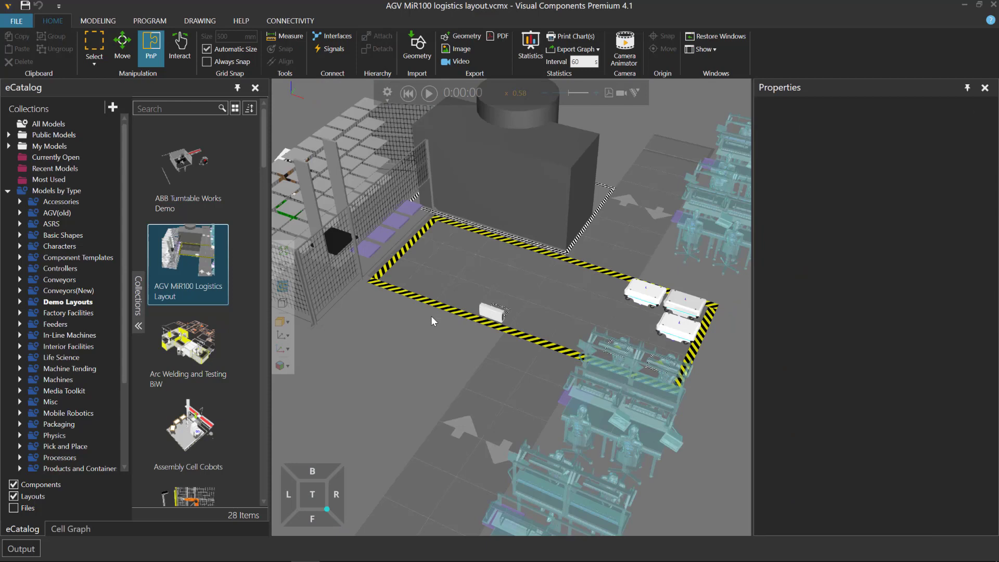